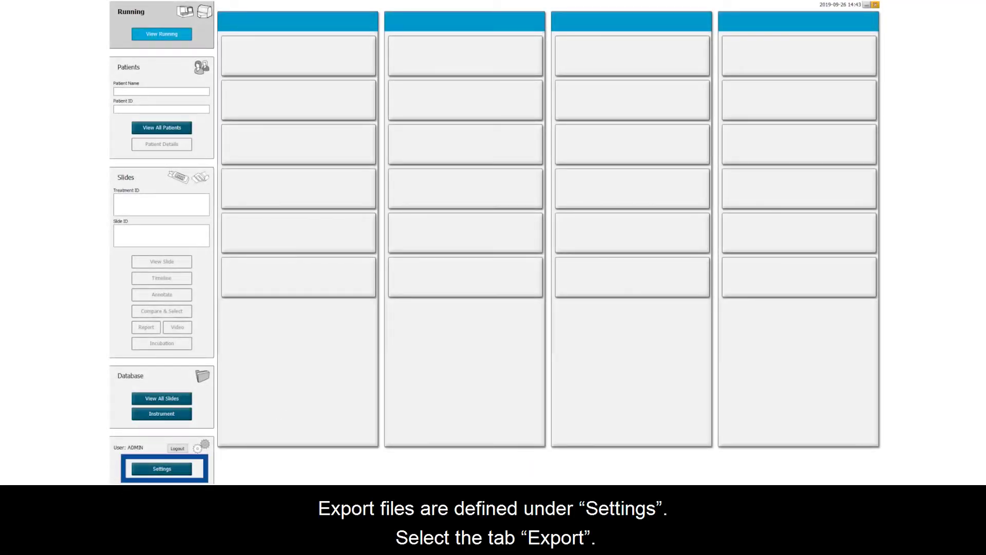
Open the settings' Export tab and view the Excel 2003 export file's details.
{"action": "left_click", "coordinate": [182, 471]}
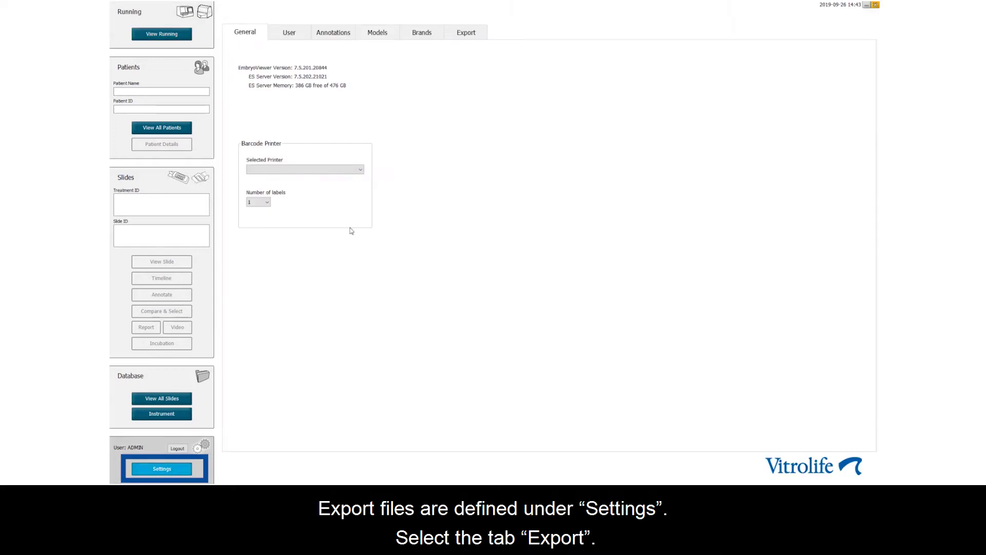
{"action": "left_click", "coordinate": [466, 34]}
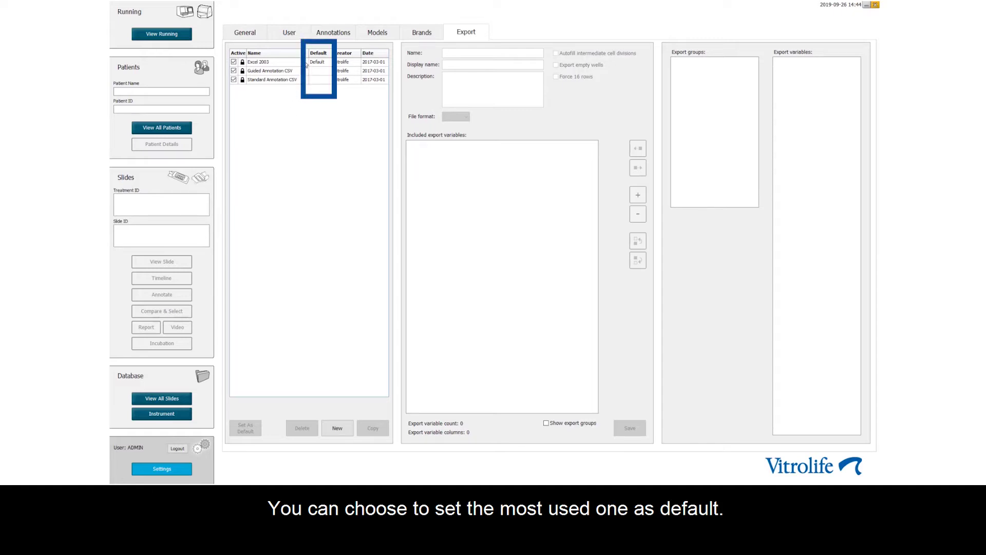
{"action": "left_click", "coordinate": [262, 62]}
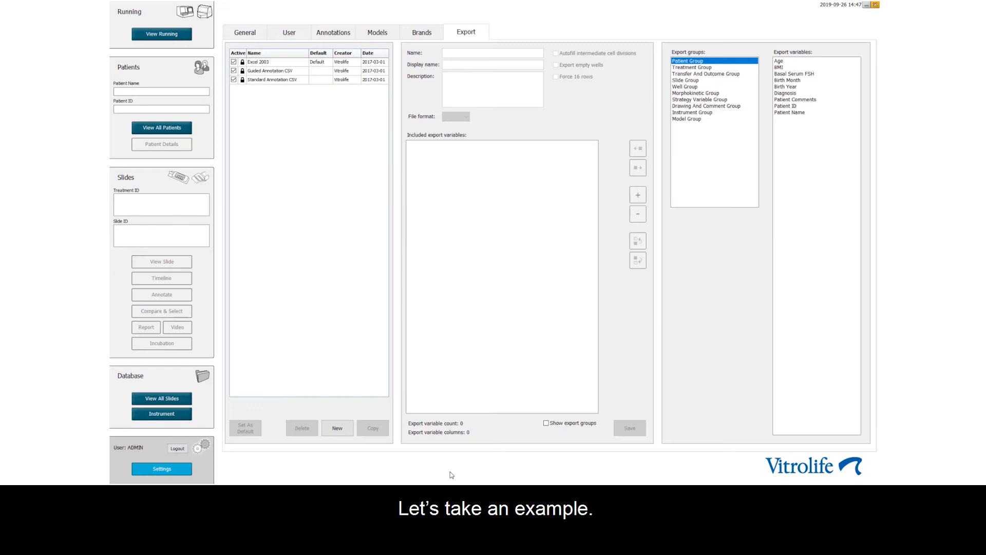
Create export file 'QC of annotation' with description 'Ex for video' and xls format.
{"action": "left_click", "coordinate": [338, 430]}
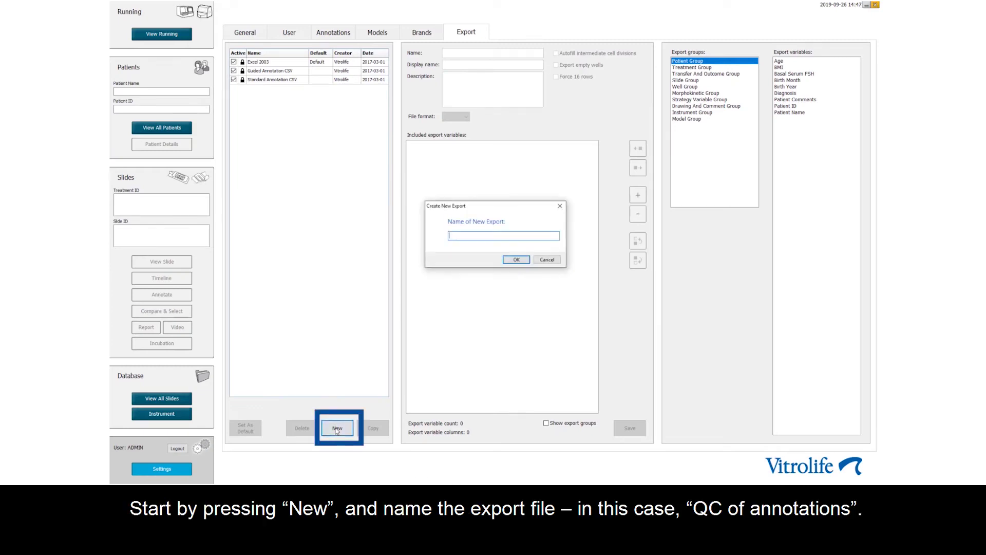
{"action": "type", "text": "QC of"}
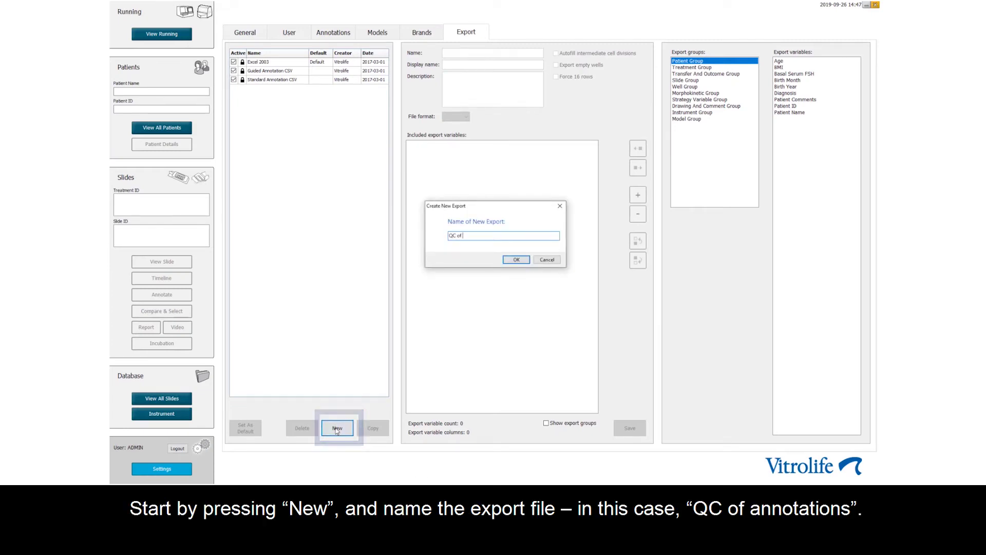
{"action": "type", "text": " annot"}
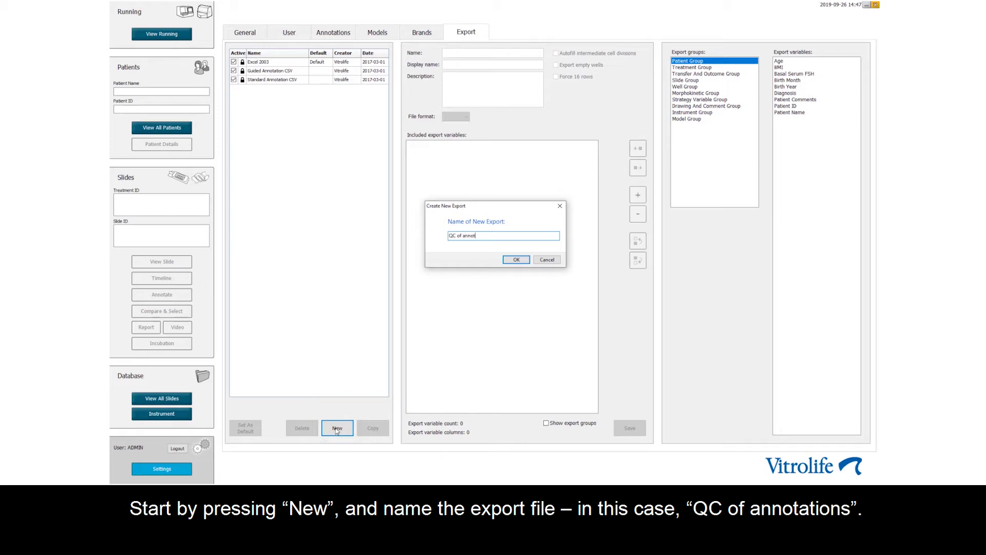
{"action": "type", "text": "ations"}
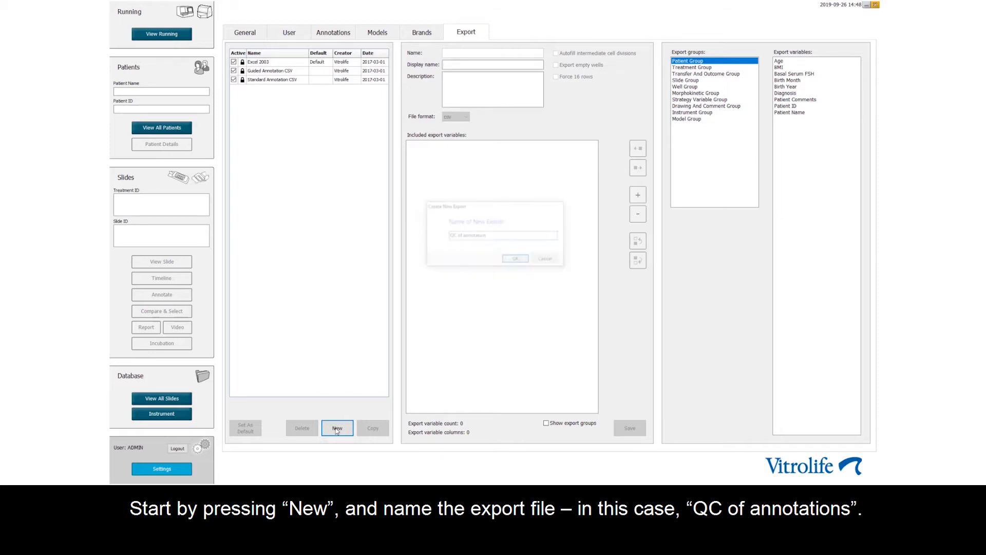
{"action": "key", "text": "Return"}
{"action": "left_click", "coordinate": [456, 84]}
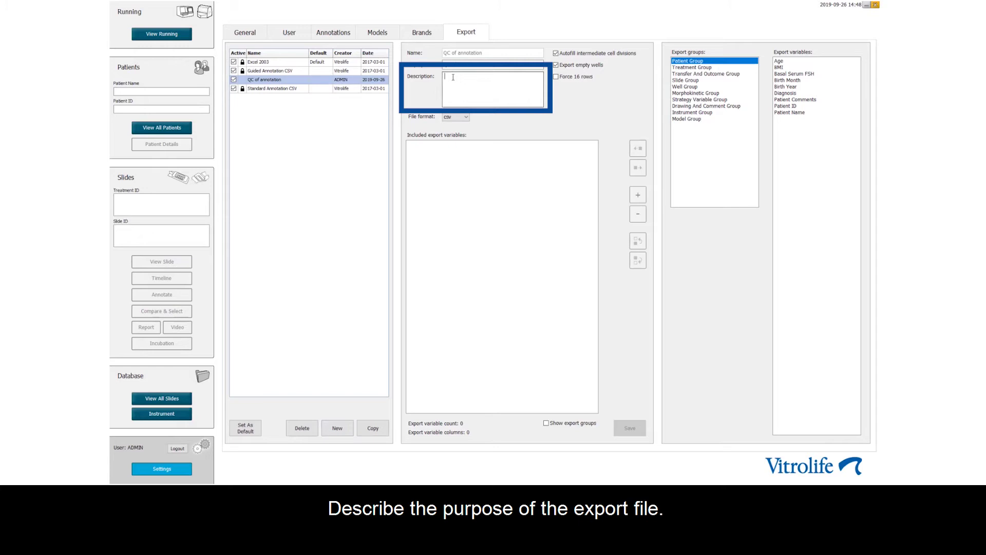
{"action": "type", "text": "E"}
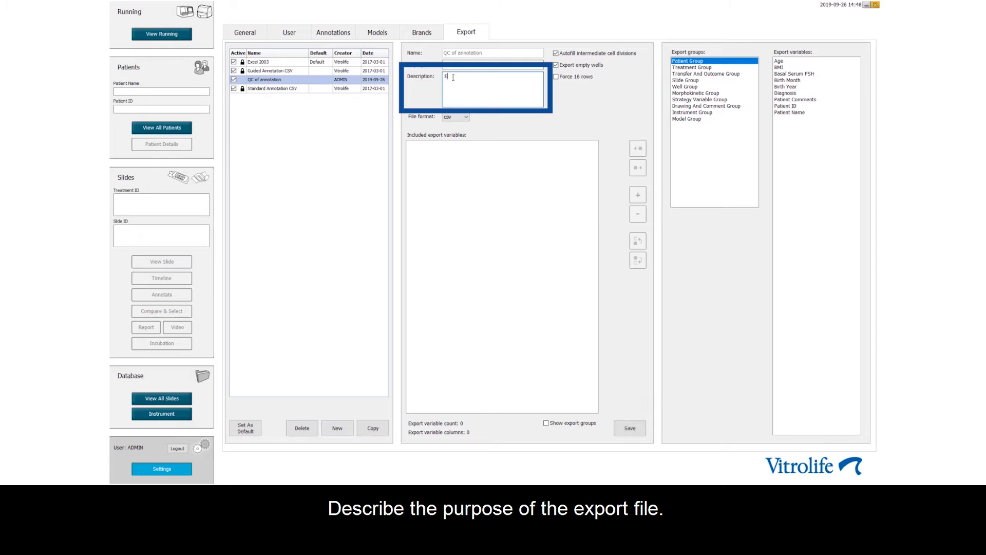
{"action": "type", "text": "or"}
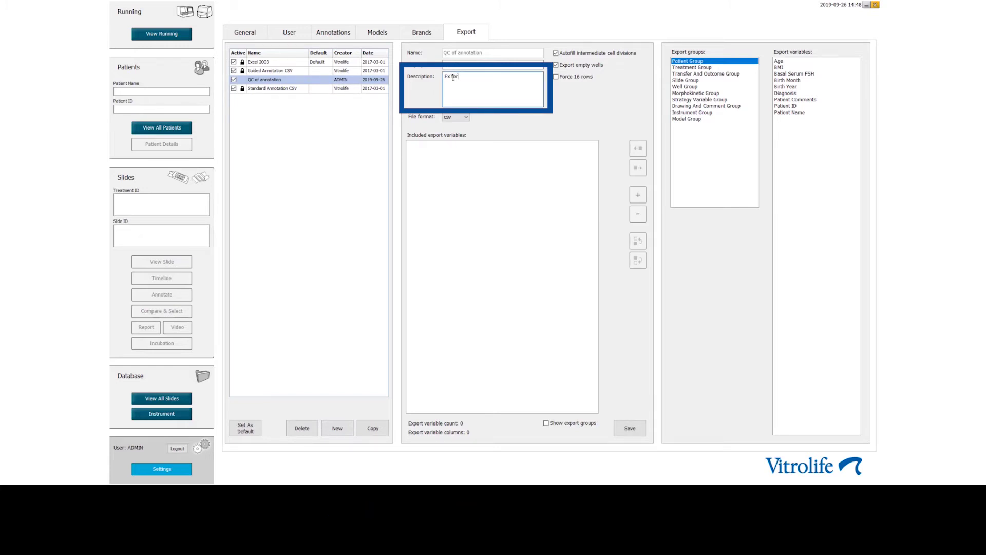
{"action": "type", "text": "video"}
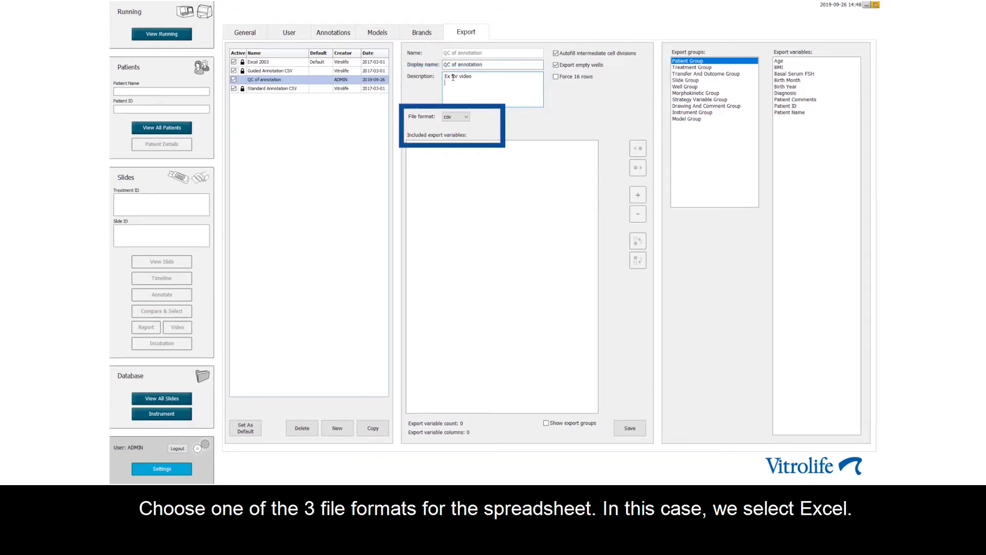
{"action": "left_click", "coordinate": [468, 117]}
{"action": "left_click", "coordinate": [451, 131]}
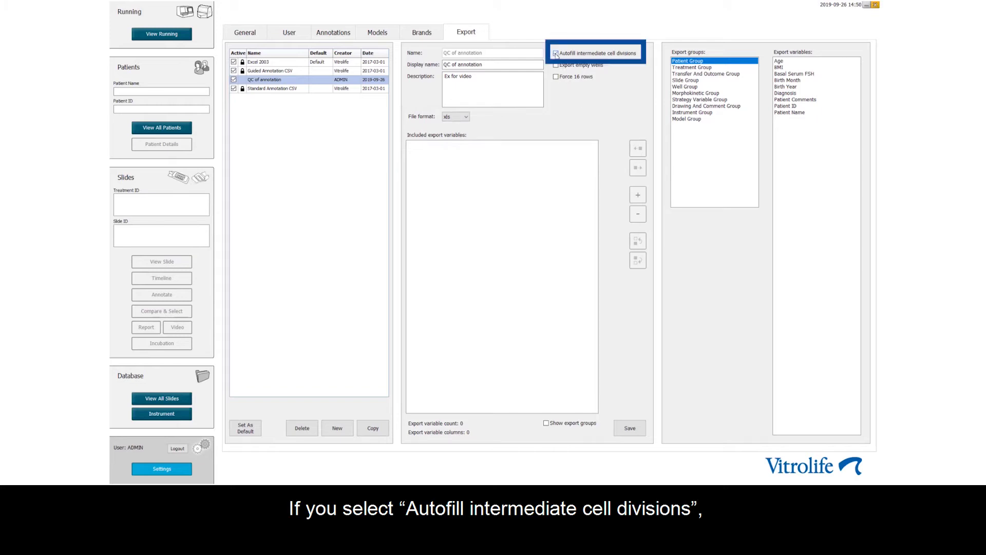
Enable 'Autofill intermediate cell divisions' for the QC of annotation export.
{"action": "left_click", "coordinate": [556, 53]}
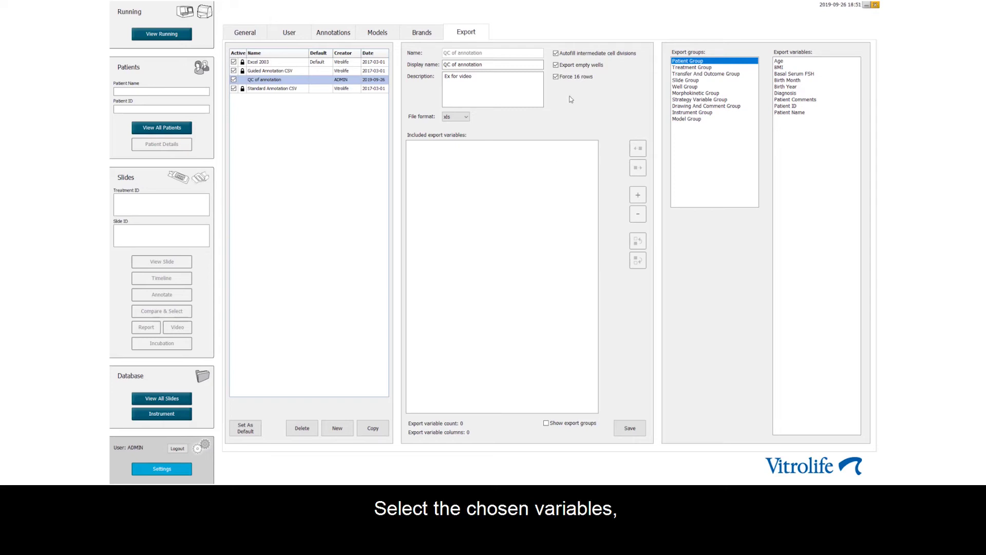
Include Patient ID, Patient Name, t2 through t5, and t8 in the export.
{"action": "left_click", "coordinate": [793, 108]}
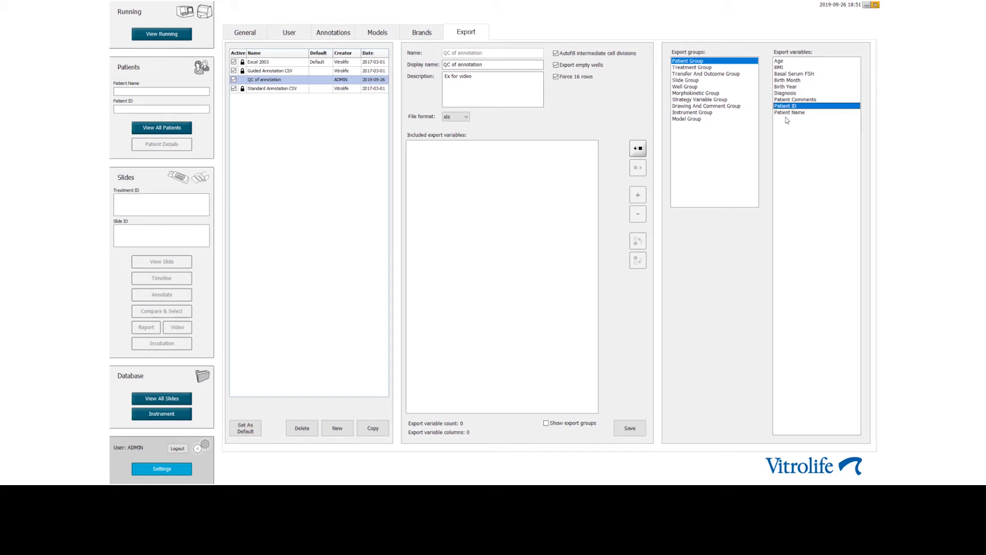
{"action": "left_click", "coordinate": [789, 112], "text": "shift"}
{"action": "left_click", "coordinate": [638, 148]}
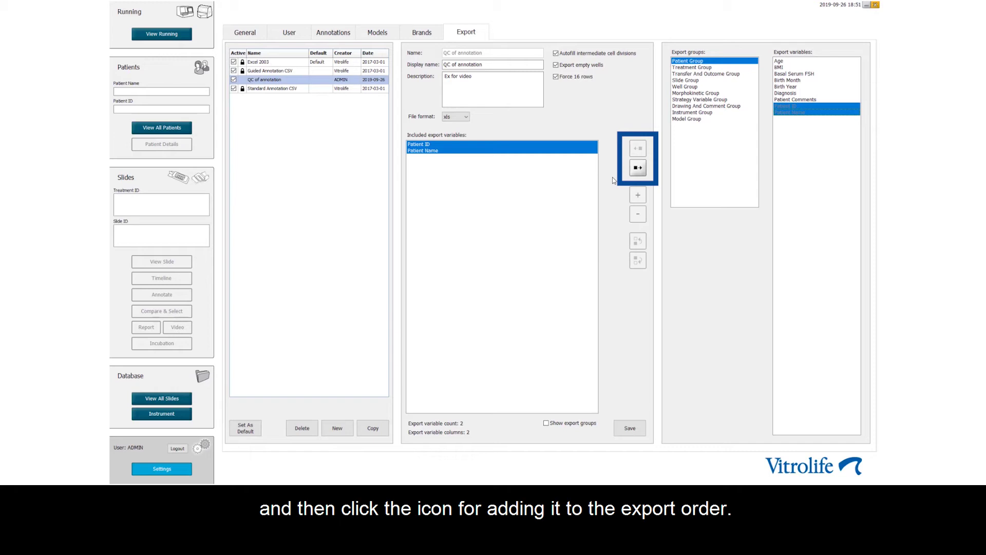
{"action": "left_click", "coordinate": [700, 94]}
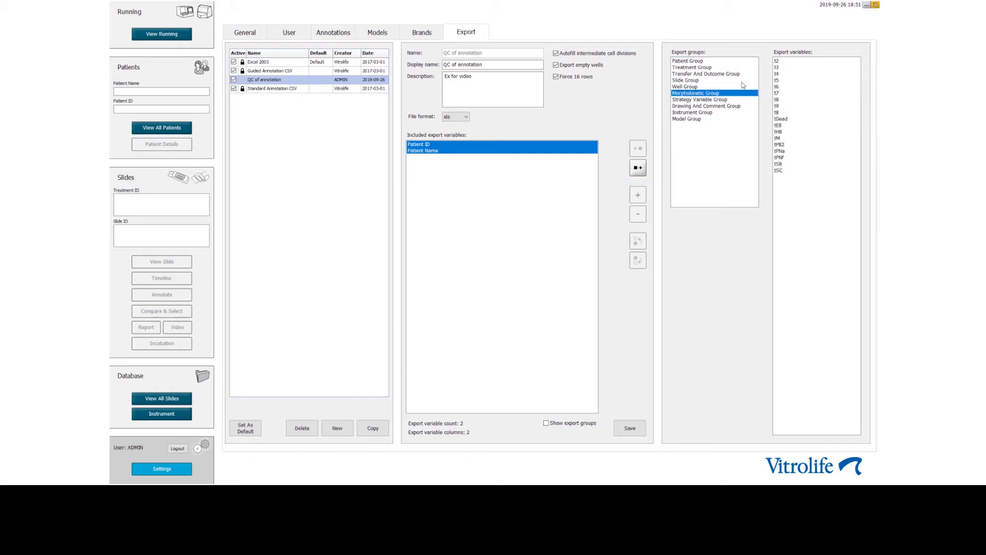
{"action": "left_click", "coordinate": [780, 62]}
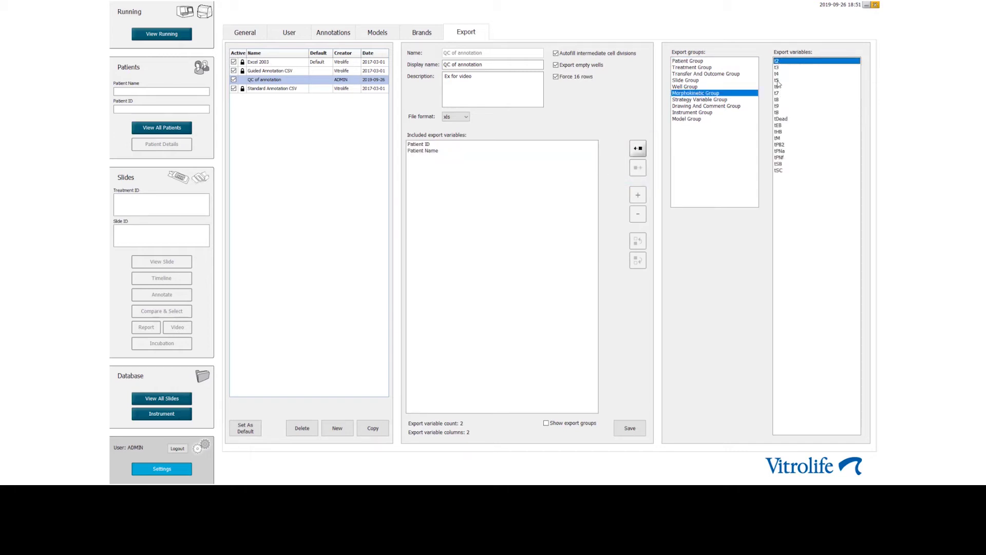
{"action": "left_click", "coordinate": [777, 81], "text": "shift"}
{"action": "left_click", "coordinate": [638, 148]}
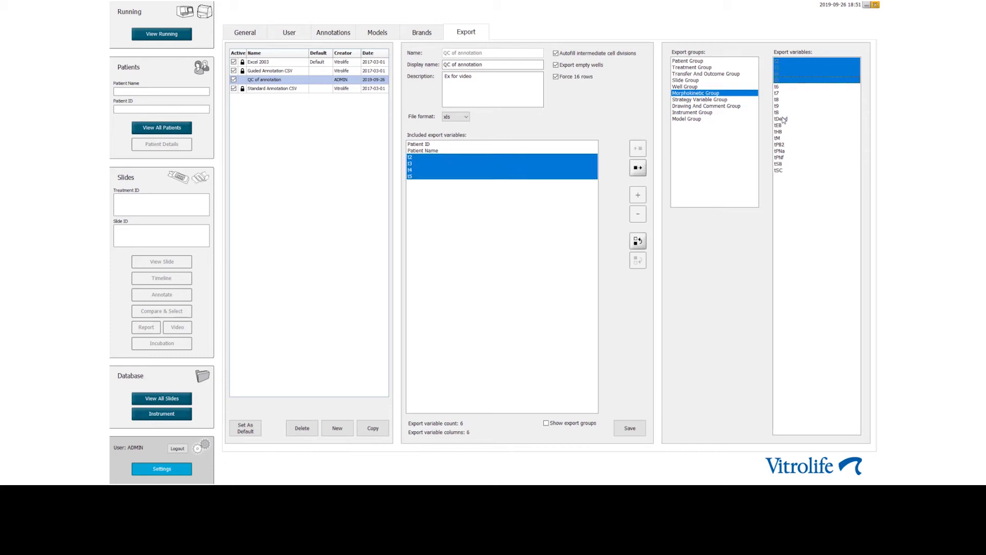
{"action": "left_click", "coordinate": [780, 119]}
{"action": "left_click", "coordinate": [638, 148]}
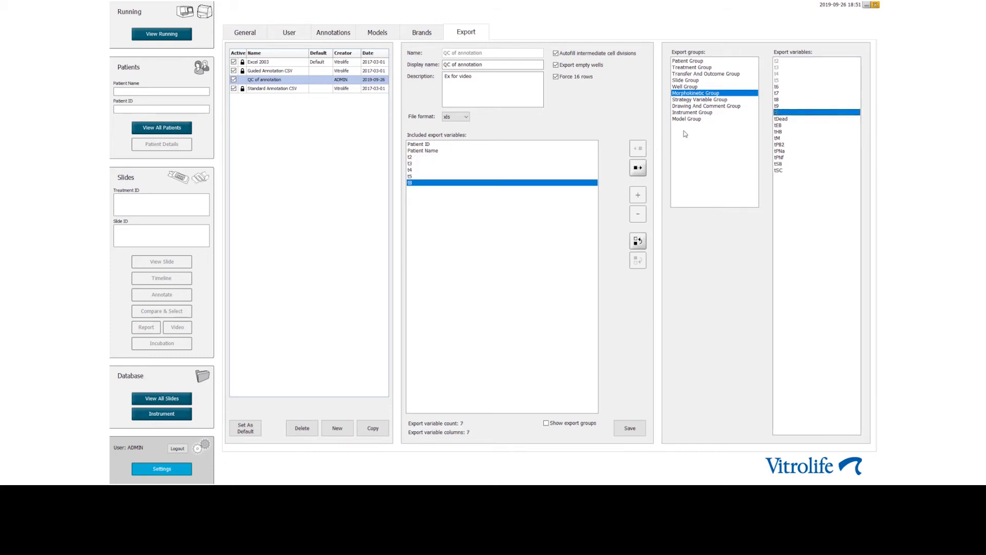
Add the PN strategy variable and move it directly below Patient Name.
{"action": "left_click", "coordinate": [700, 100]}
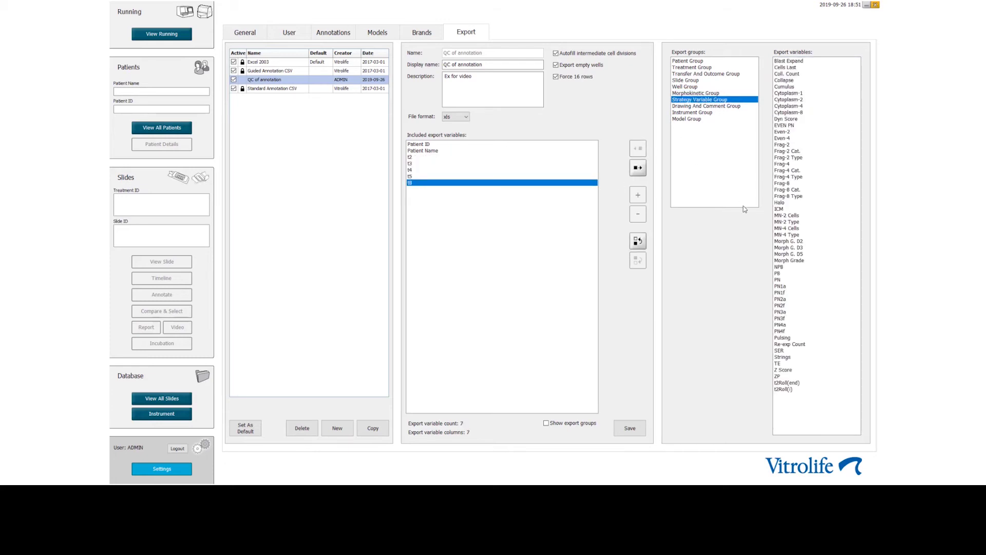
{"action": "left_click", "coordinate": [778, 279]}
{"action": "left_click", "coordinate": [638, 148]}
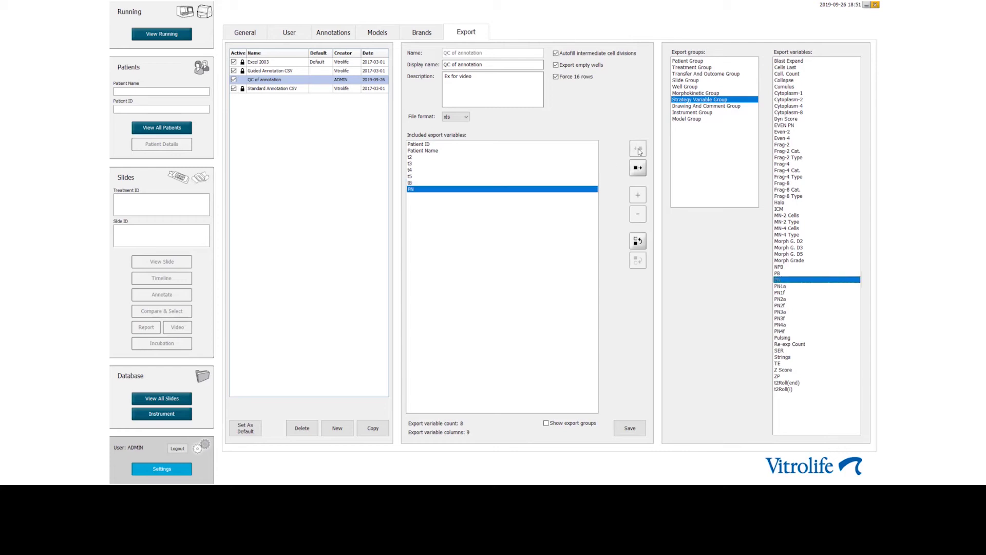
{"action": "left_click", "coordinate": [639, 241]}
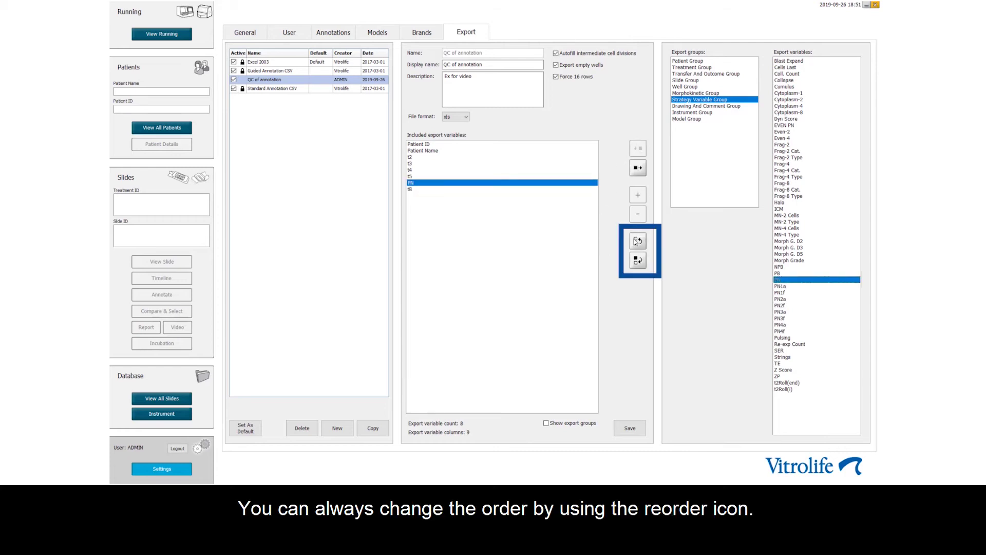
{"action": "left_click", "coordinate": [638, 241]}
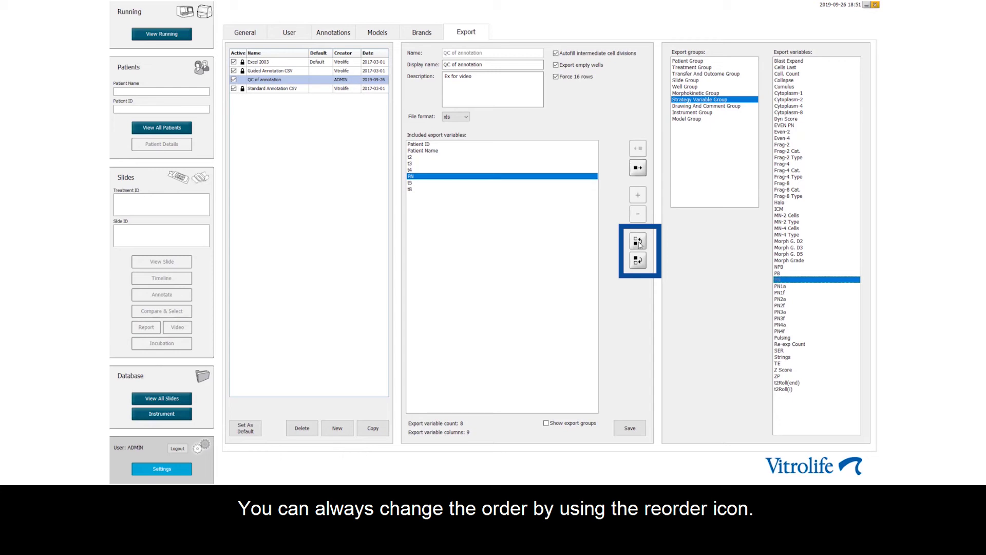
{"action": "left_click", "coordinate": [639, 242]}
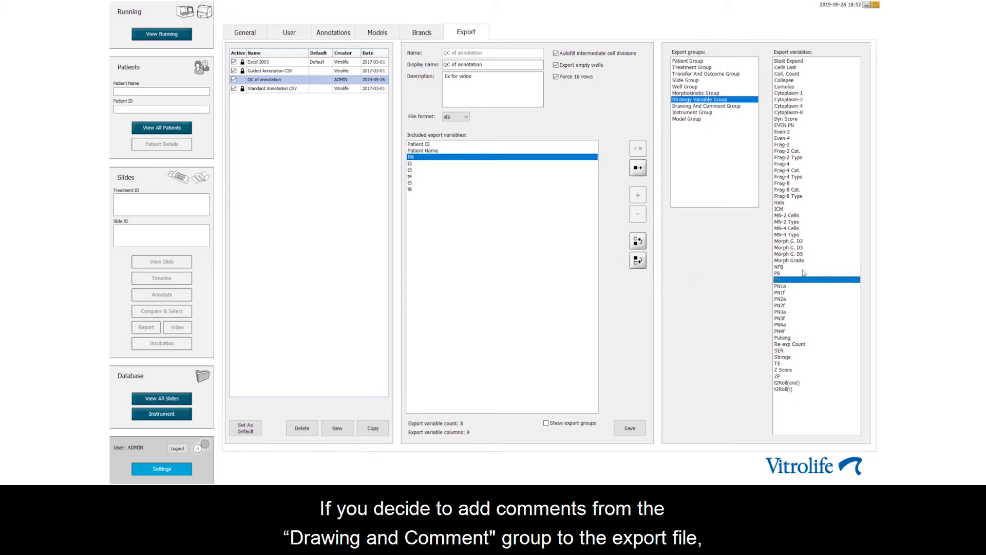
Append the ICM and TE variables to the export.
{"action": "left_click", "coordinate": [780, 209]}
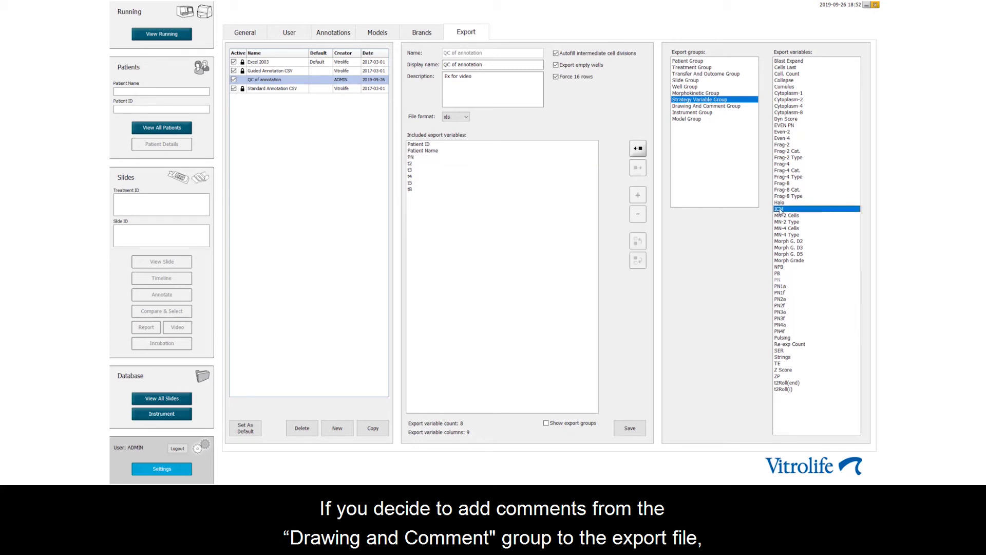
{"action": "left_click", "coordinate": [779, 363], "text": "ctrl"}
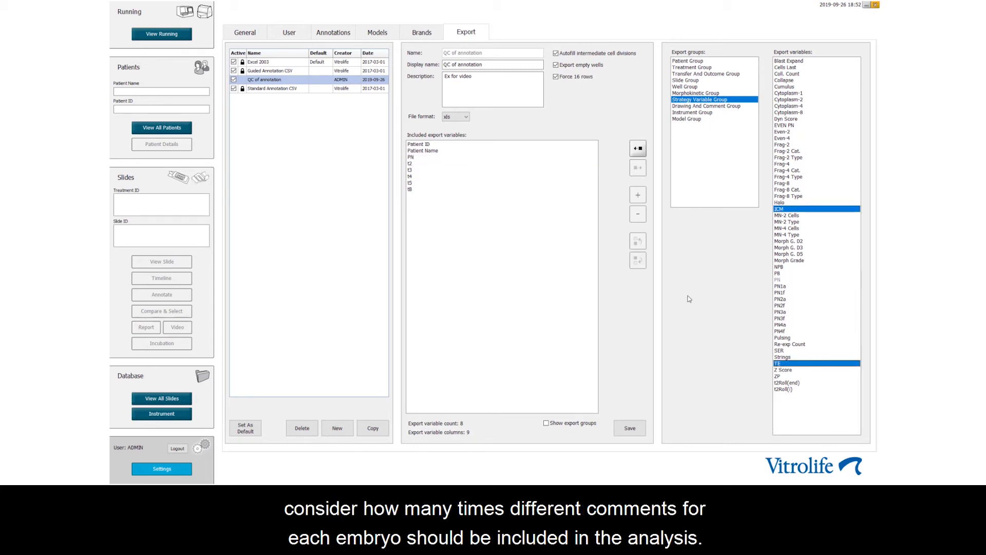
{"action": "left_click", "coordinate": [639, 149]}
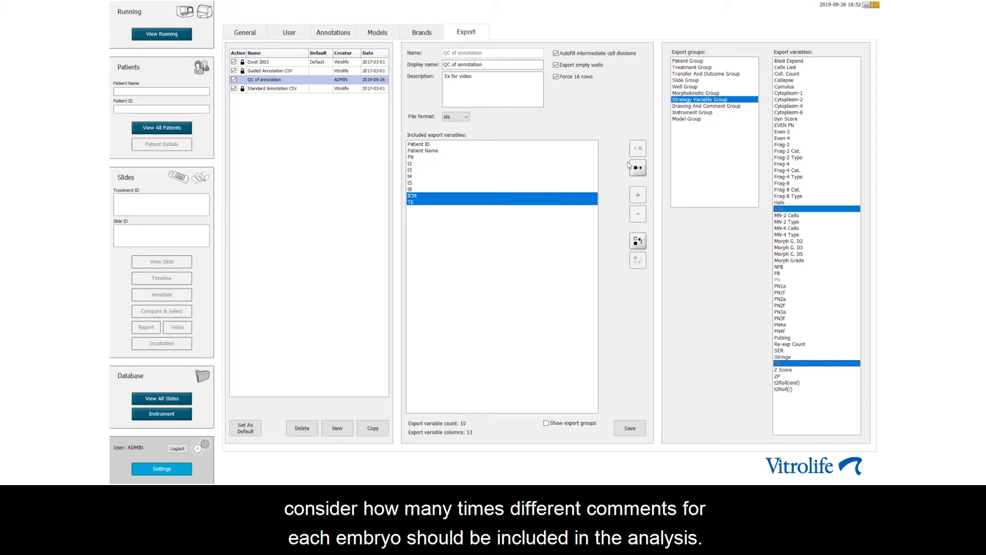
Add the Comment variable with a count of 5, then save the export definition.
{"action": "left_click", "coordinate": [701, 106]}
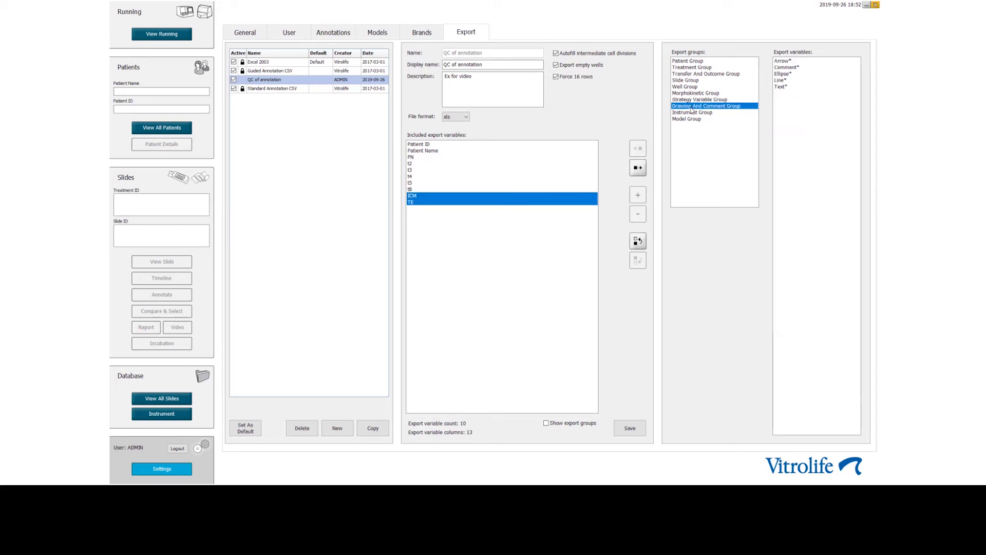
{"action": "left_click", "coordinate": [786, 67]}
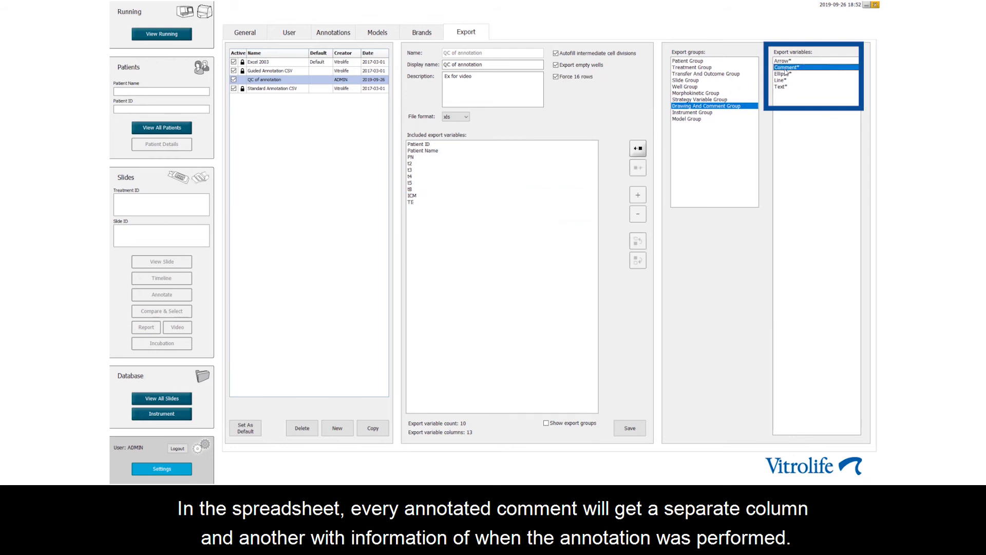
{"action": "left_click", "coordinate": [638, 149]}
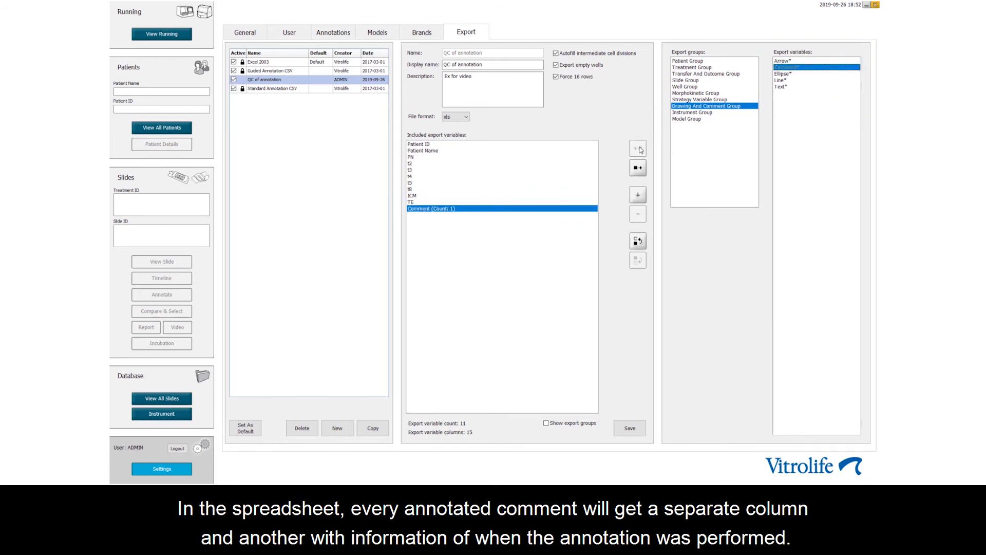
{"action": "left_click", "coordinate": [638, 196]}
{"action": "left_click", "coordinate": [638, 196]}
{"action": "left_click", "coordinate": [638, 195]}
{"action": "left_click", "coordinate": [638, 196]}
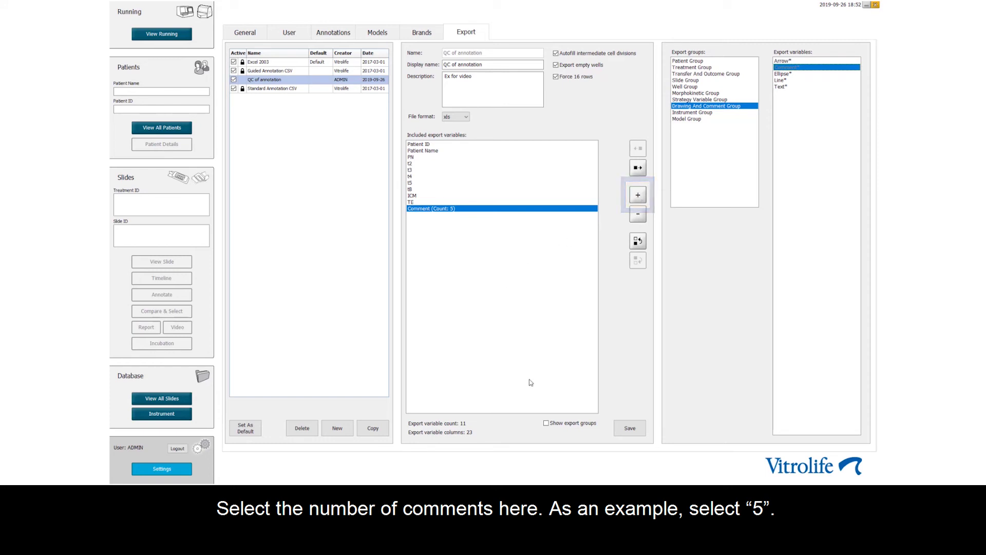
{"action": "left_click", "coordinate": [631, 428]}
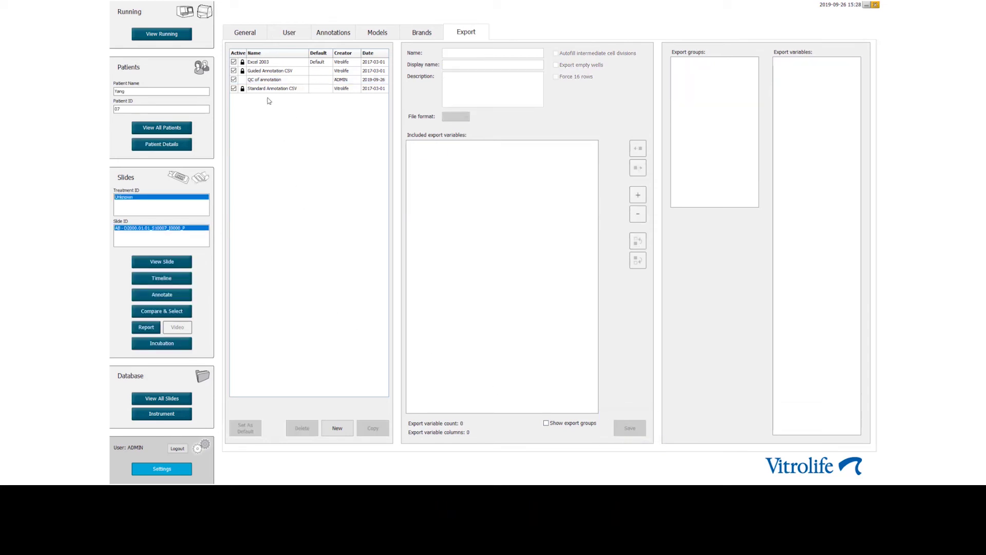
Export the selected slide from View All Slides as 'Test for video' in QC of annotation format.
{"action": "left_click", "coordinate": [263, 80]}
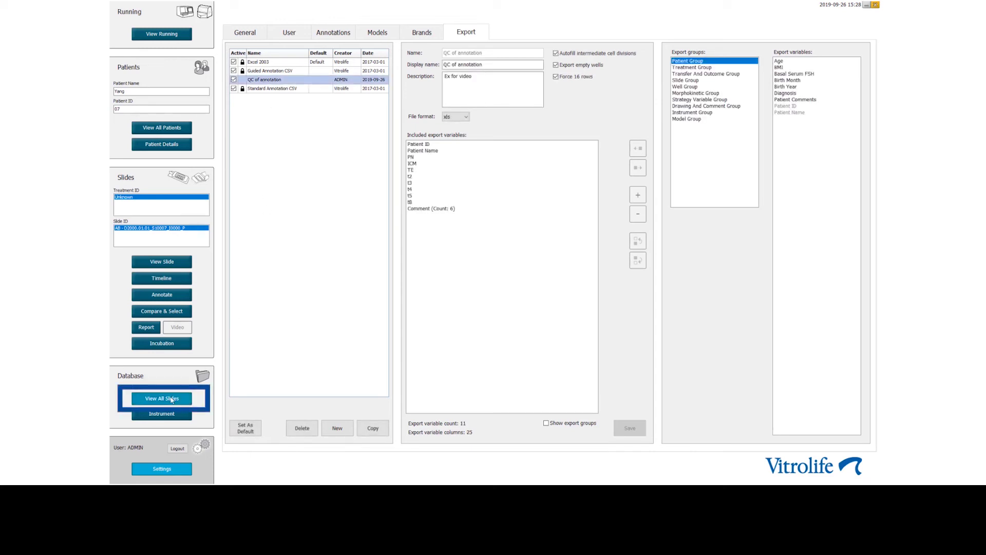
{"action": "left_click", "coordinate": [162, 398]}
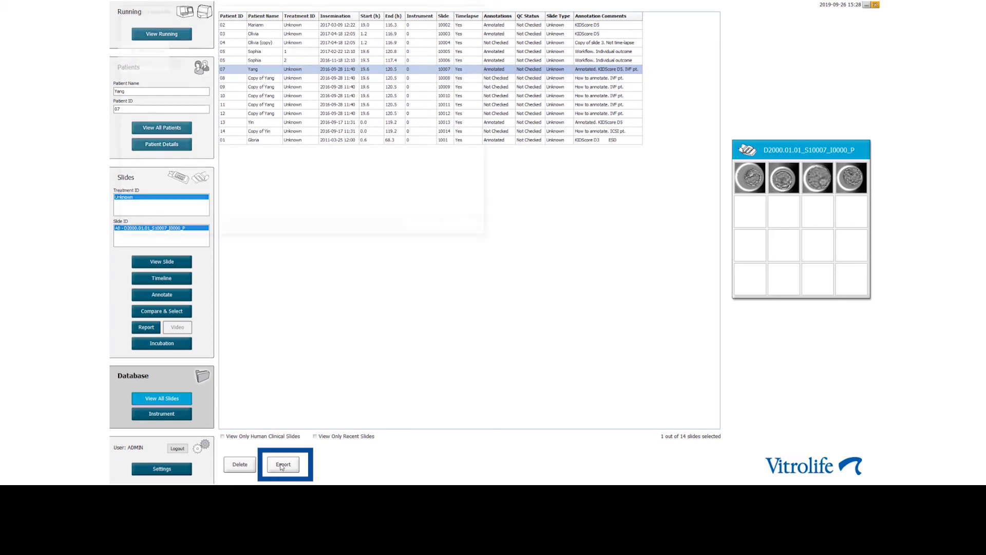
{"action": "left_click", "coordinate": [282, 464]}
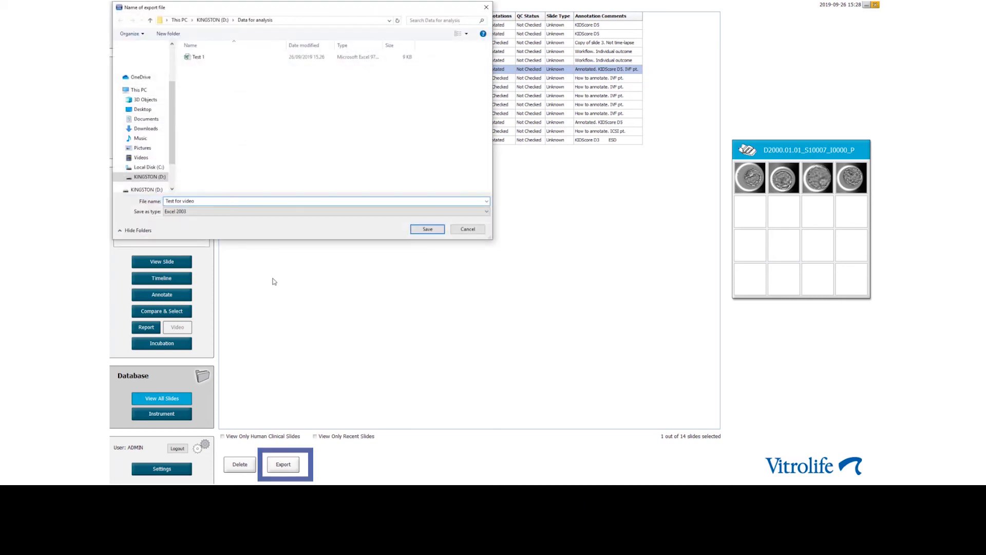
{"action": "left_click", "coordinate": [307, 212]}
{"action": "left_click", "coordinate": [276, 232]}
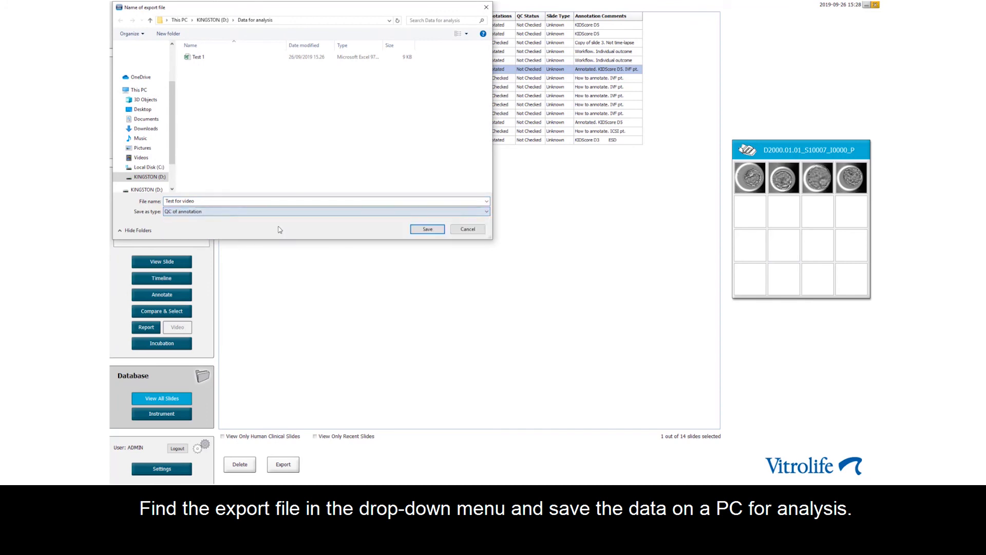
{"action": "left_click", "coordinate": [430, 231]}
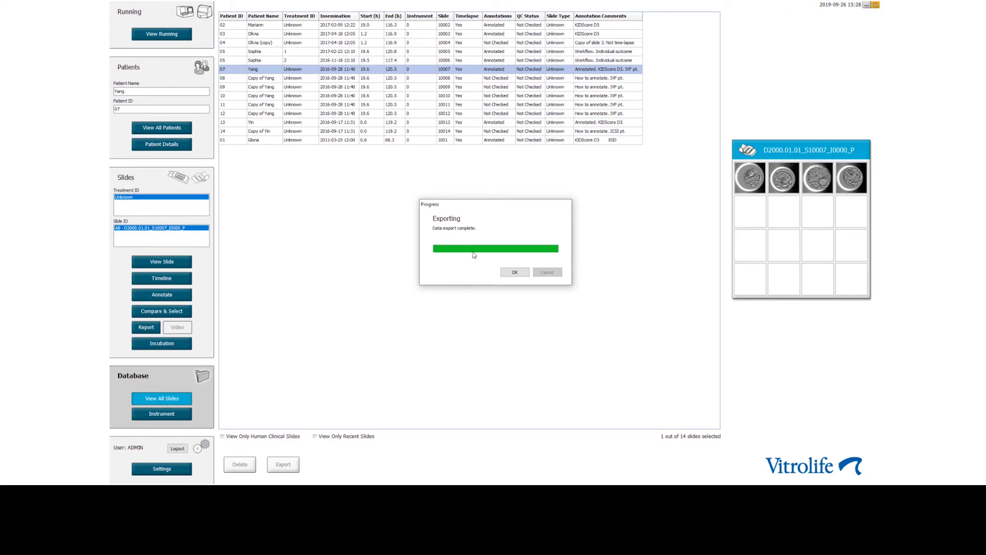
{"action": "left_click", "coordinate": [513, 272]}
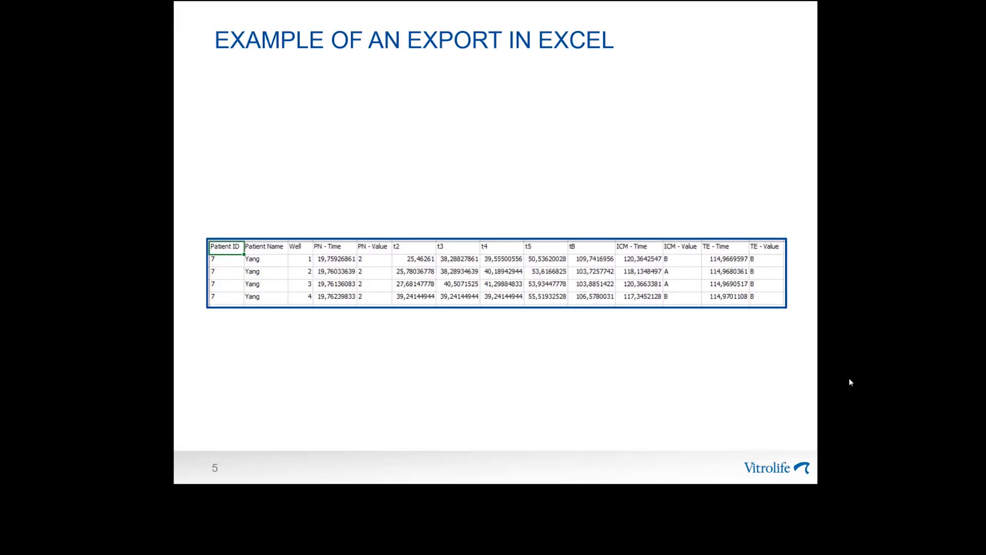